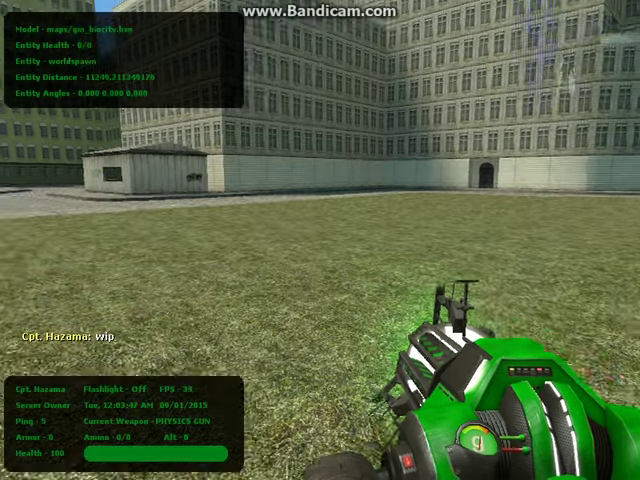
Step: Spawn two Dark Messiah orcs on the gm_bigcity grass field
key("q")
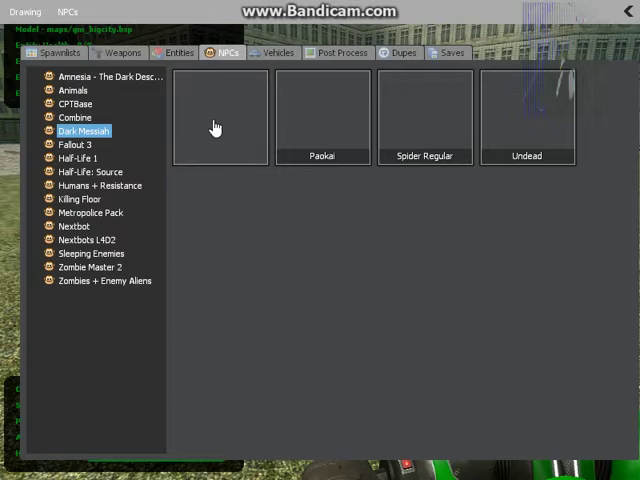
left_click(215, 127)
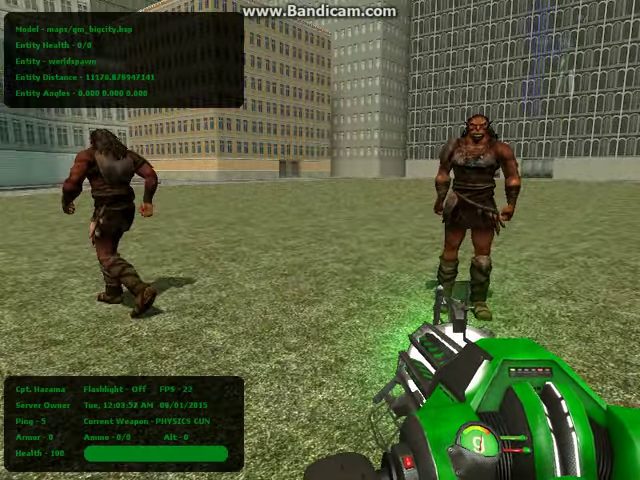
key("q")
left_click(214, 129)
type("pls ignore this next on")
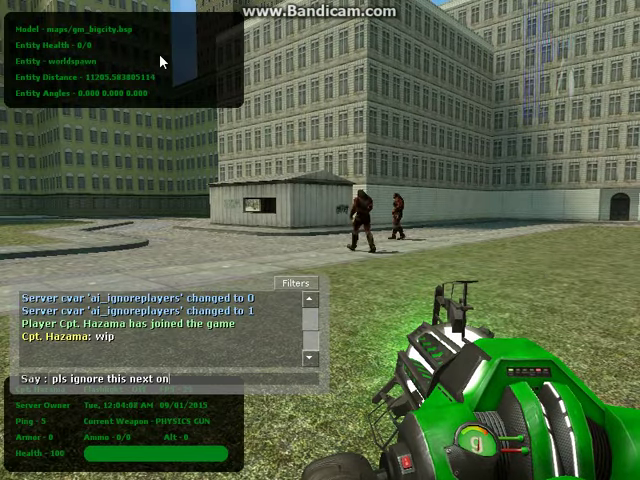
type("e")
Step: Send the chat message 'pls ignore this next one'
key("Return")
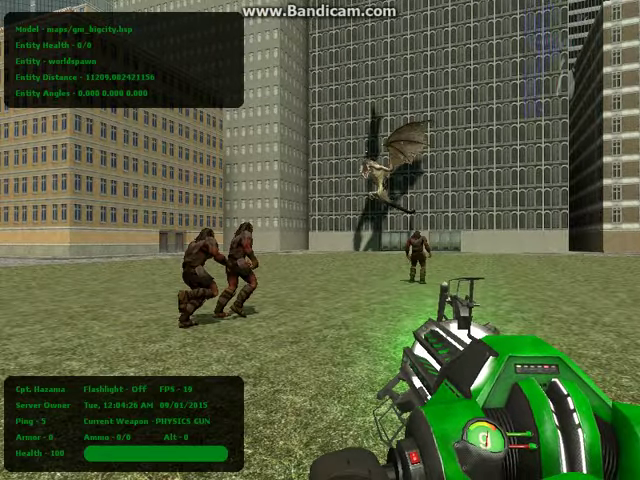
Step: Spawn another Dark Messiah creature and grab the flying Paokai with the physics gun
key("q")
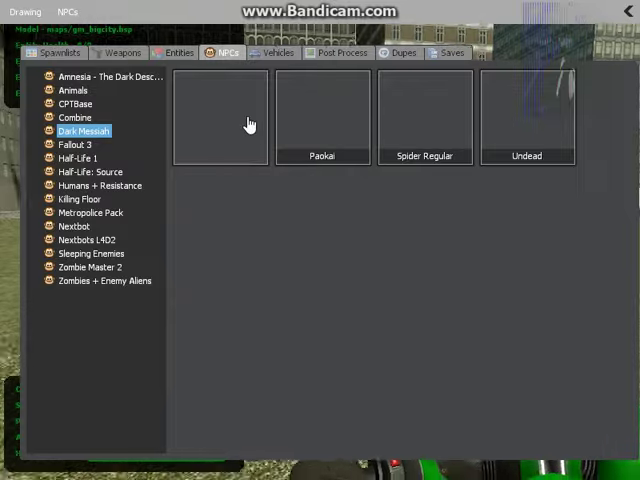
key("q")
left_click(250, 126)
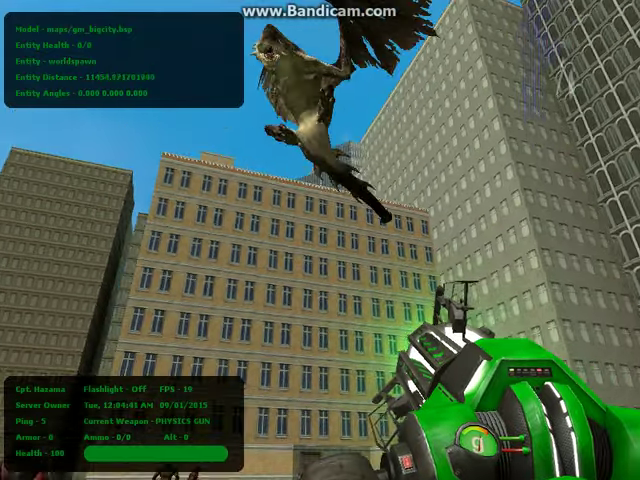
left_click_drag(320, 240, 320, 240)
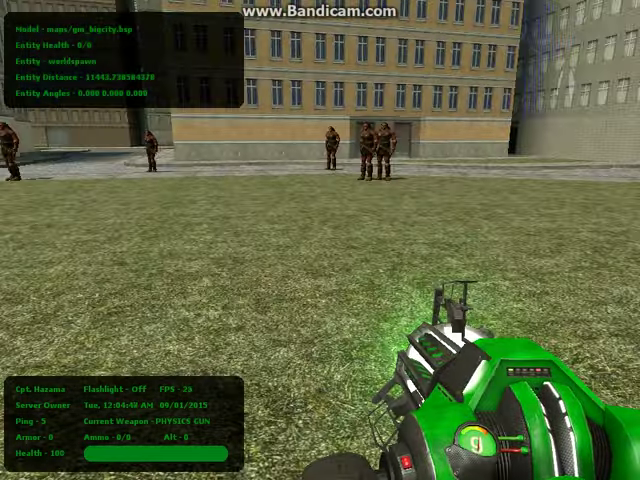
Step: Undo the earlier NPCs, then spawn a new orc and a Dark Messiah Spider Regular
key("z")
key("z")
key("z")
key("z")
key("z")
key("z")
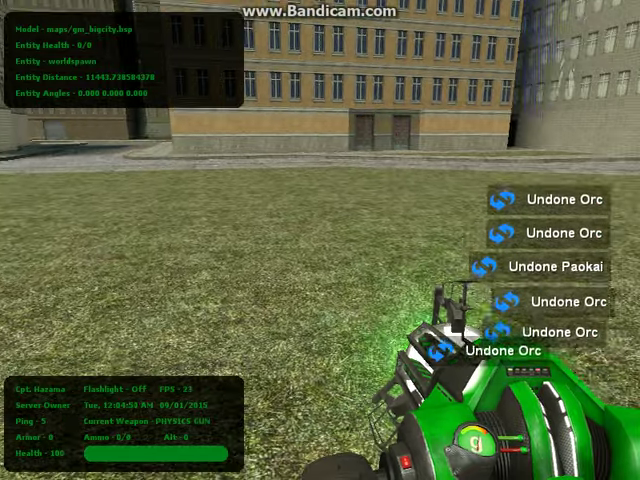
key("q")
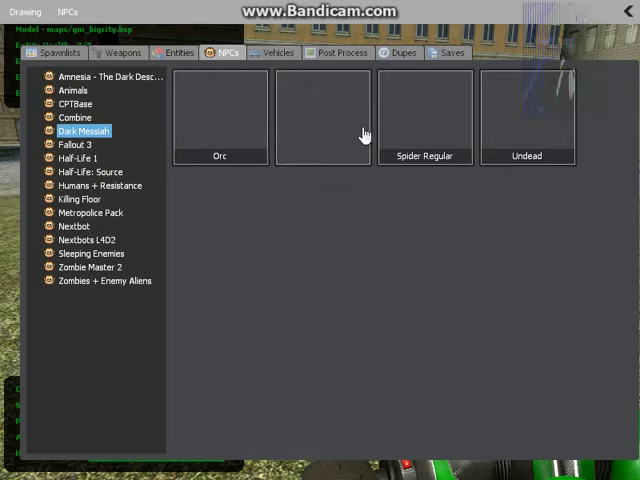
left_click(364, 134)
key("q")
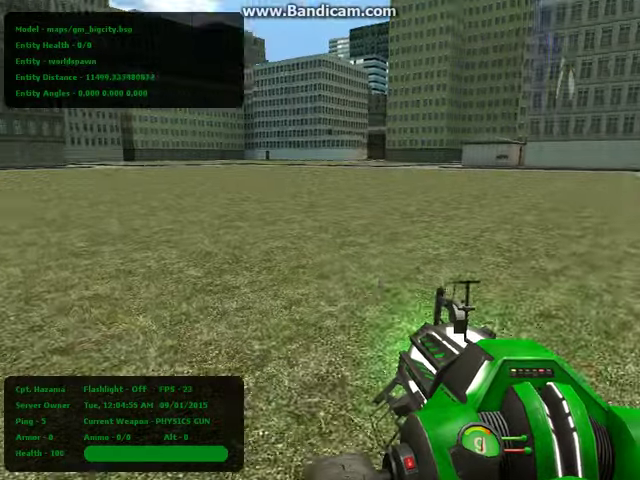
key("q")
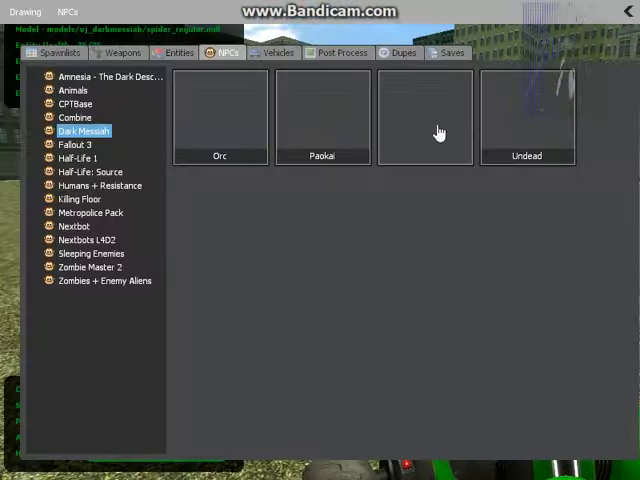
left_click(439, 133)
key("q")
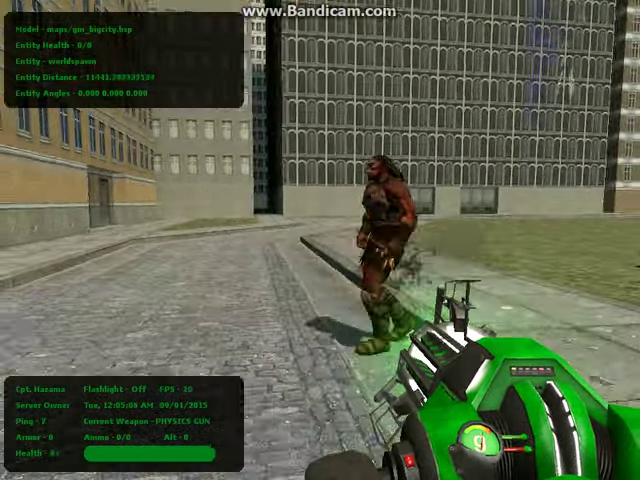
type("yu d")
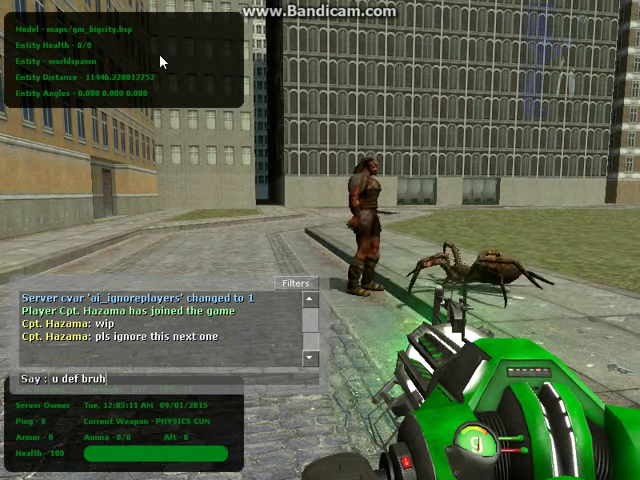
type("w")
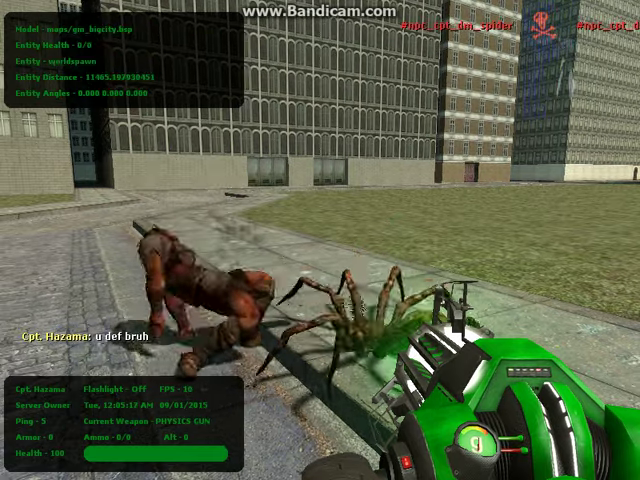
type("zq")
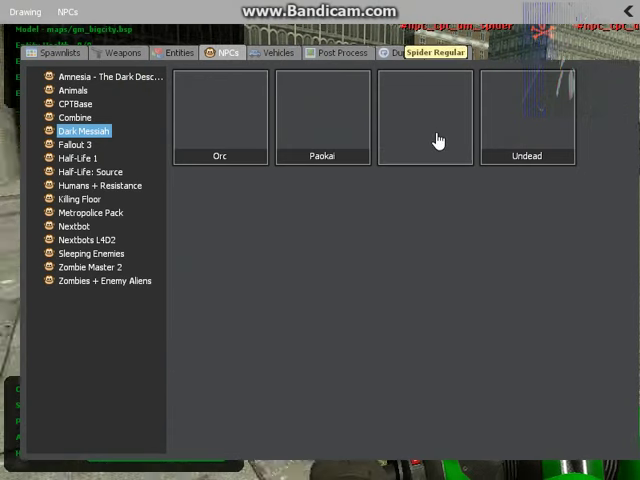
Step: Spawn a Dark Messiah undead and send the chat message about the orcs' animations
left_click(511, 140)
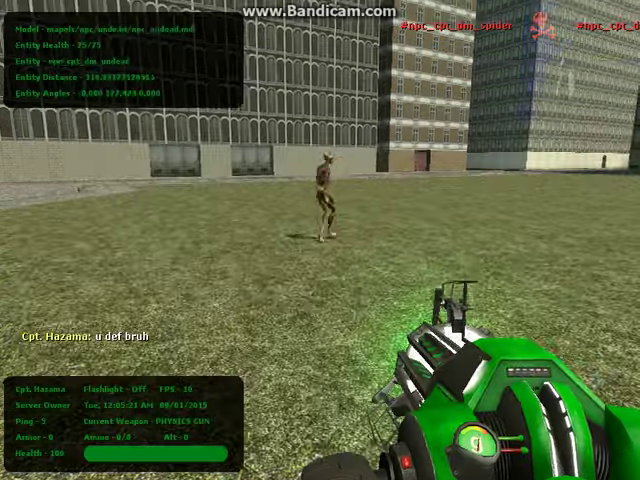
key("q")
type("q")
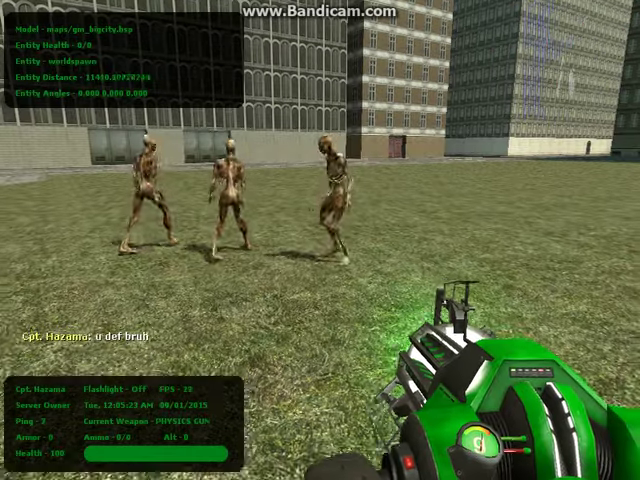
type("yif only")
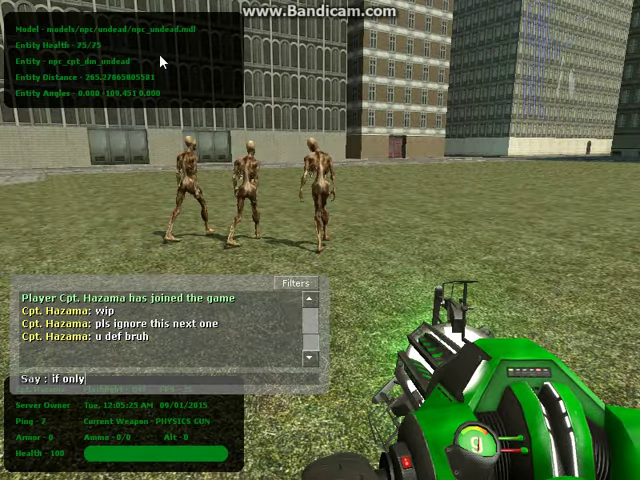
type(" u guys n")
key("BackSpace")
type("k")
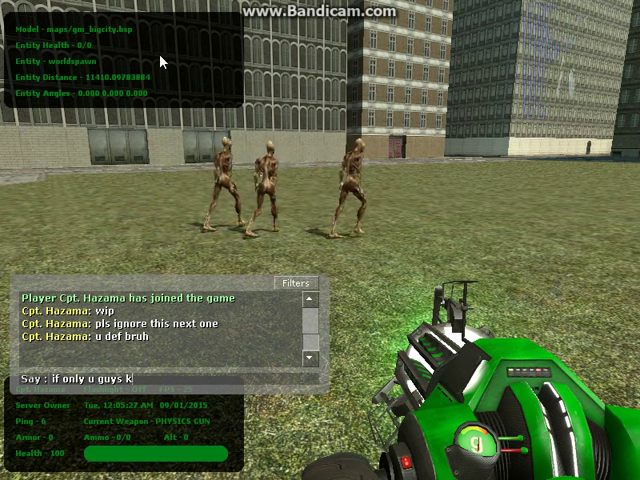
type("new what")
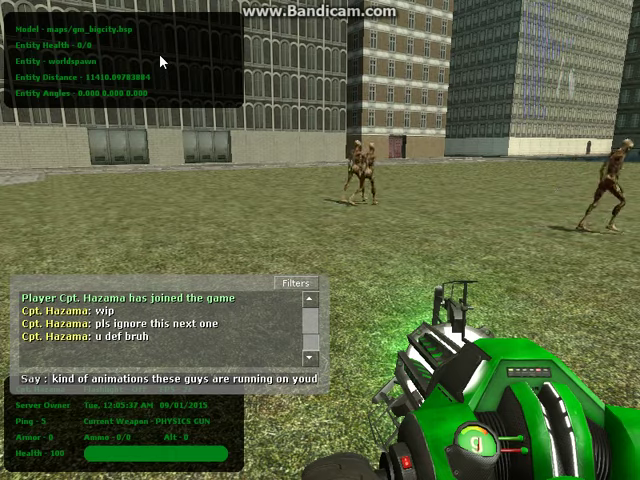
type("elf")
key("Return")
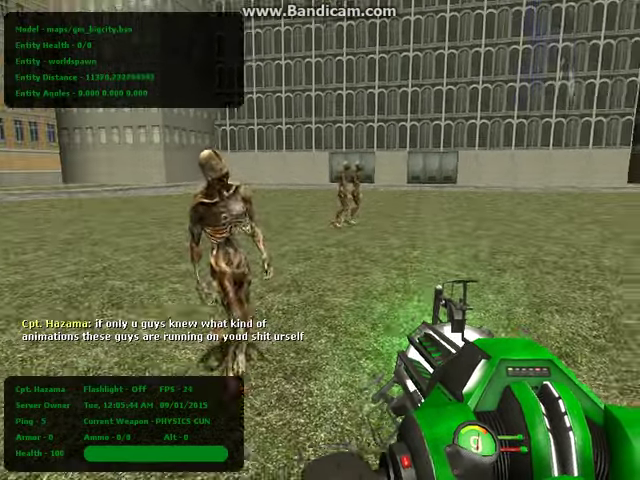
Step: Bring the Dark Messiah NPC spawn list back up
key("q")
key("q")
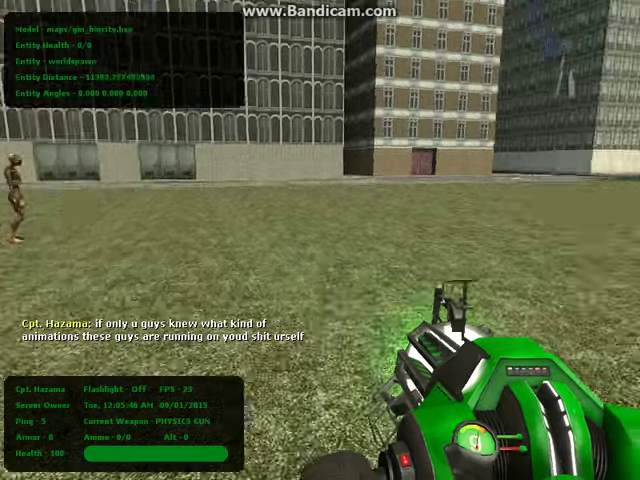
key("q")
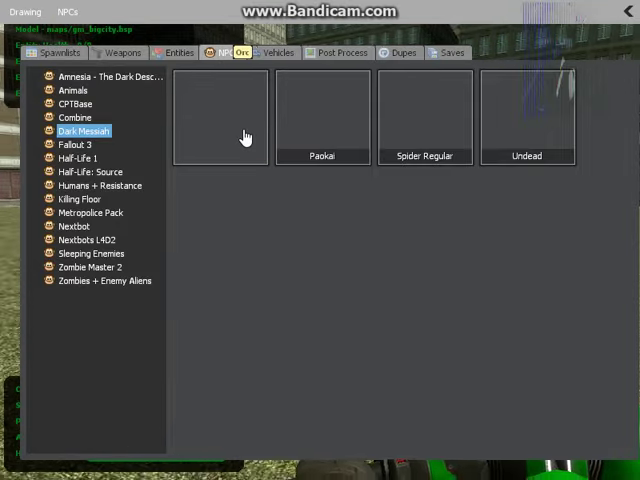
key("q")
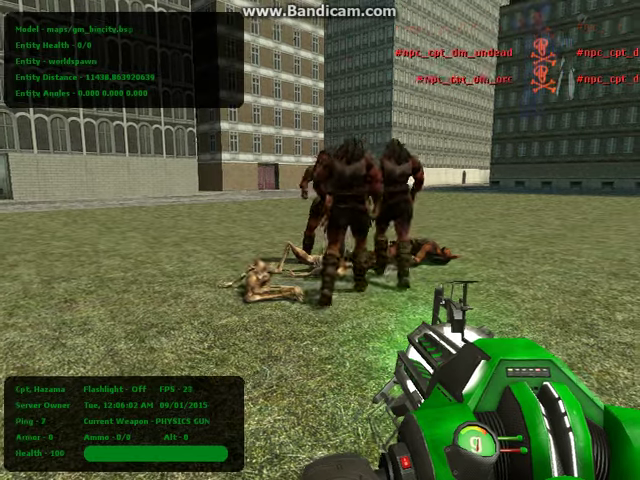
Step: Open the NPC spawn list after the orcs kill the undead
key("q")
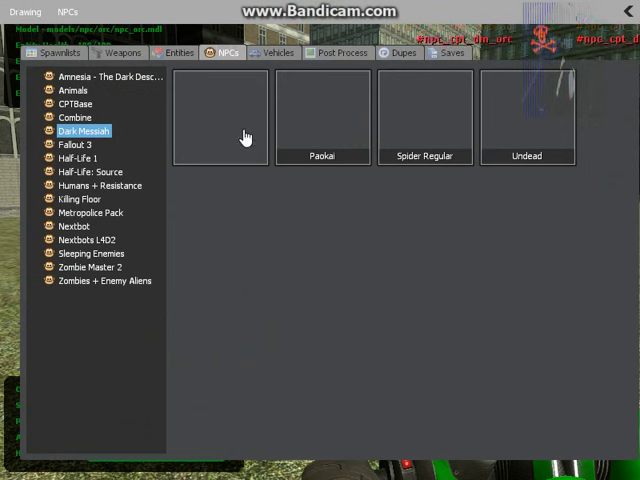
Step: Undo the spawned orcs and toggle the NPCs Ignore Players option
key("c")
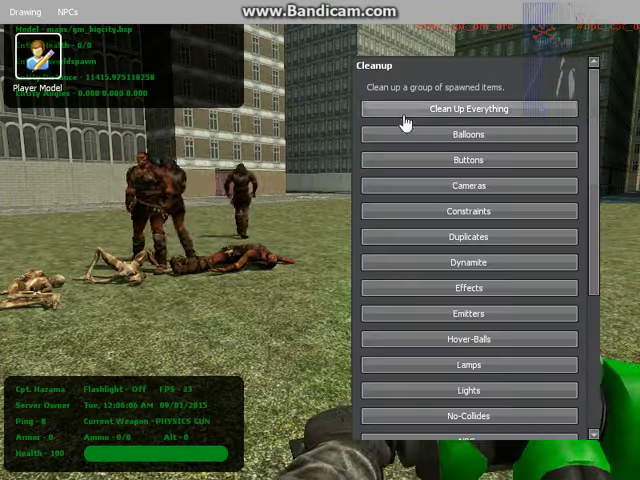
key("z")
key("z")
key("z")
key("q")
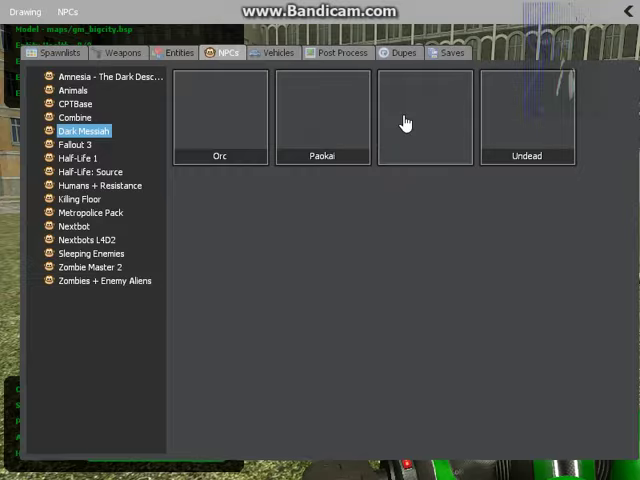
left_click(67, 11)
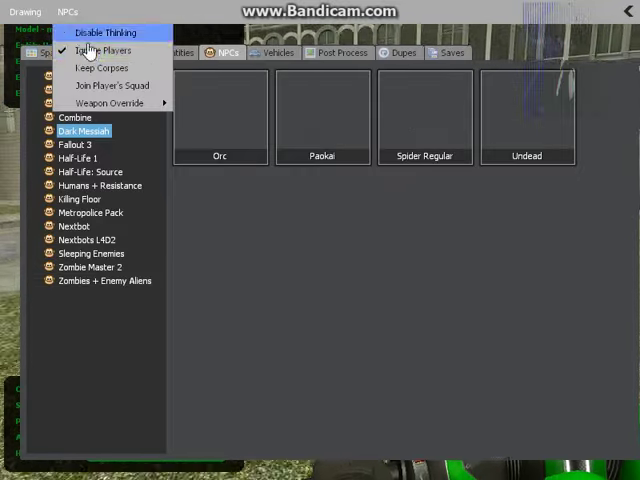
left_click(95, 47)
key("q")
Step: Spawn an orc, then switch Ignore Players off so NPCs target the player
key("q")
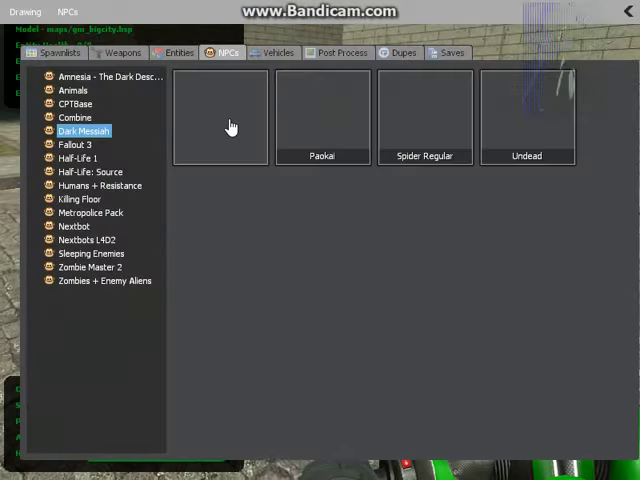
left_click(229, 127)
key("q")
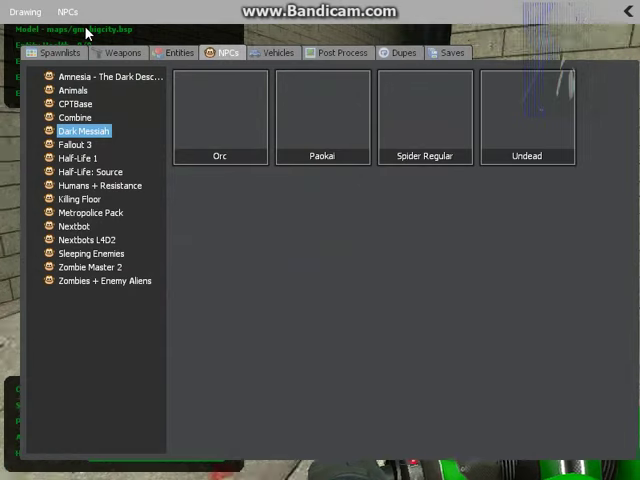
left_click(67, 11)
left_click(95, 47)
Step: Toggle the NPC Ignore Players option and turn Disable Thinking on
key("q")
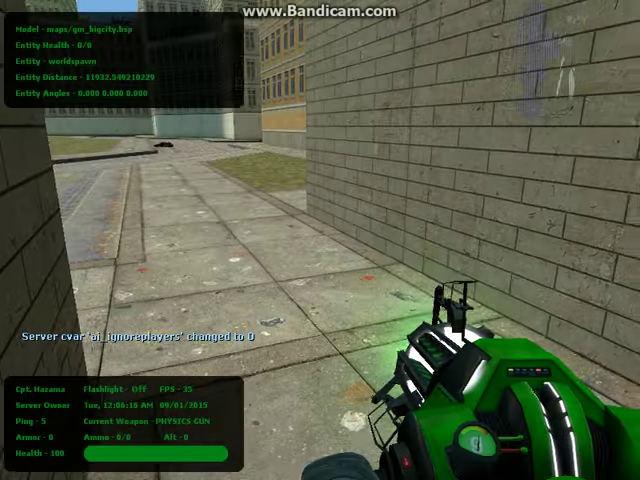
key("q")
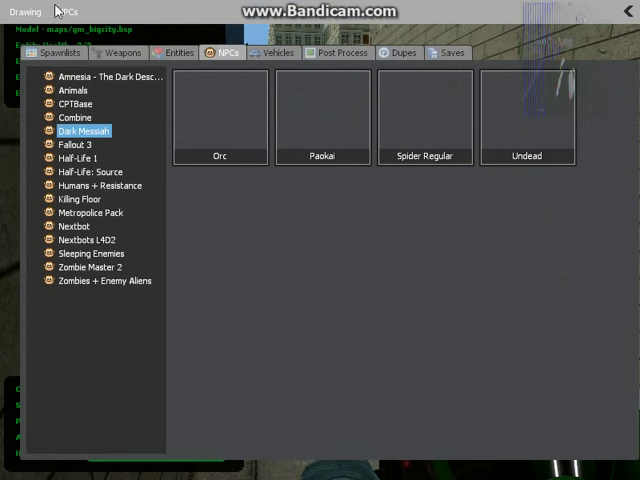
left_click(67, 11)
left_click(90, 47)
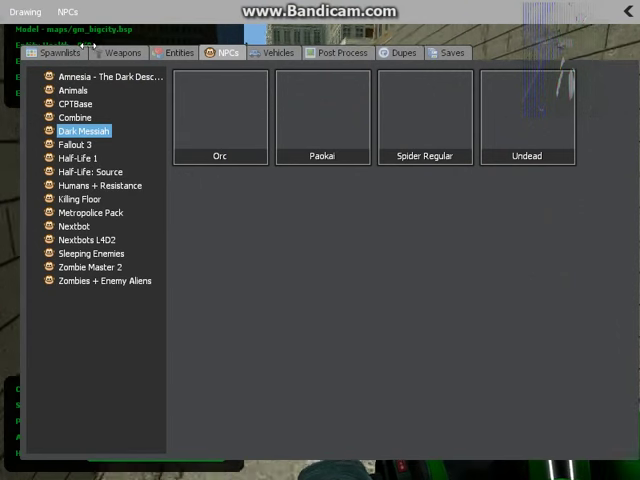
left_click(67, 11)
left_click(90, 47)
left_click(67, 11)
left_click(95, 28)
key("q")
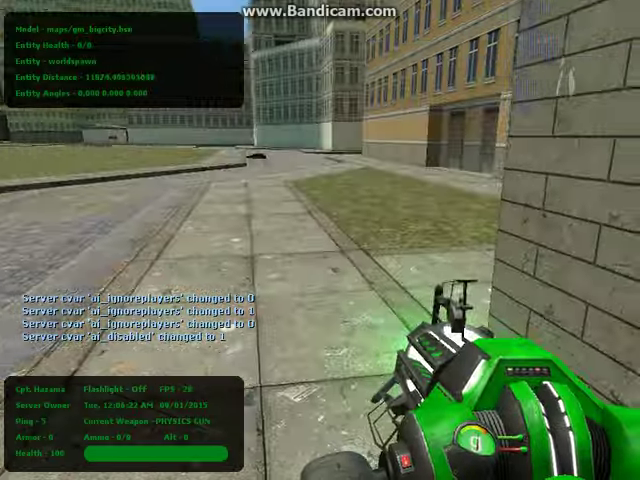
Step: Spawn an orc in the alley, re-enable NPC thinking, and spawn another orc
key("q")
left_click(205, 108)
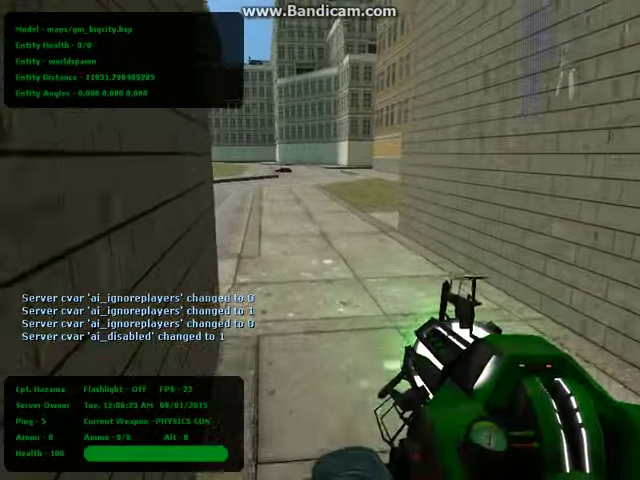
key("q")
left_click(67, 11)
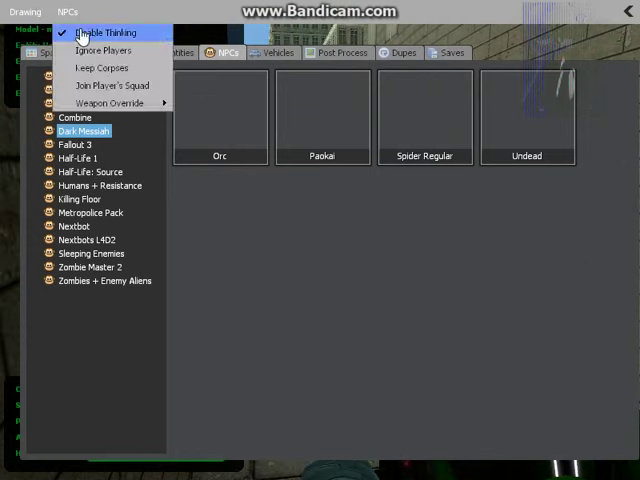
left_click(82, 36)
key("q")
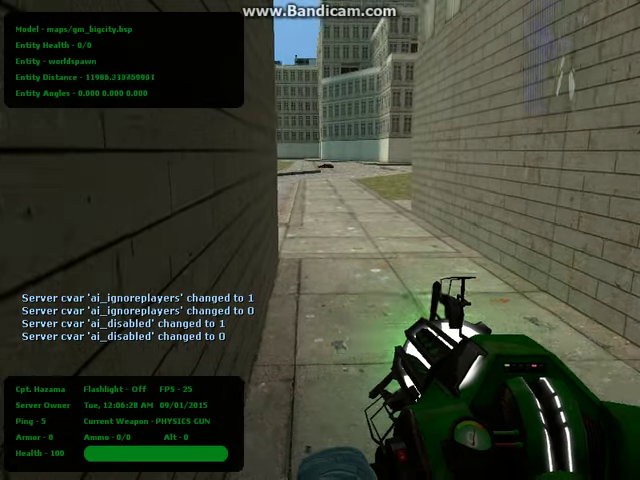
key("q")
left_click(216, 114)
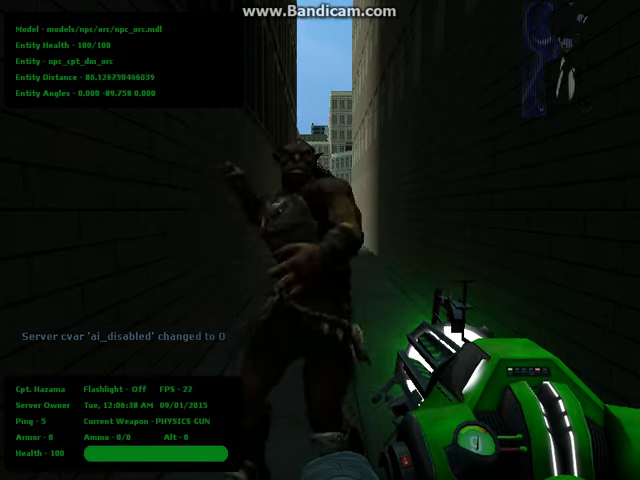
Step: Spawn a Fallout 3 Mirelurk on the street ahead from the Fallout 3 NPC category
key("q")
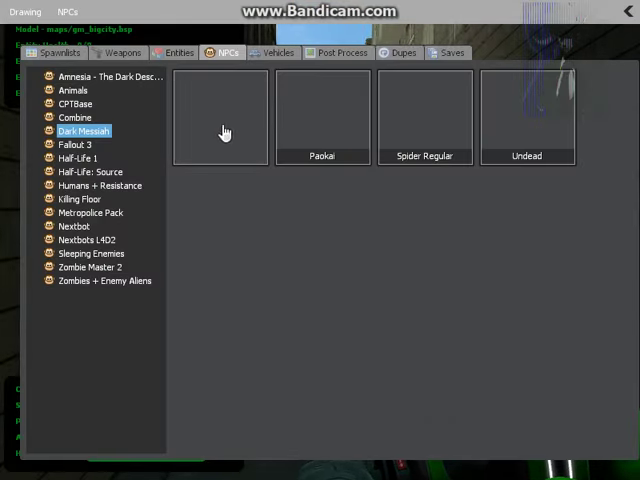
left_click(75, 145)
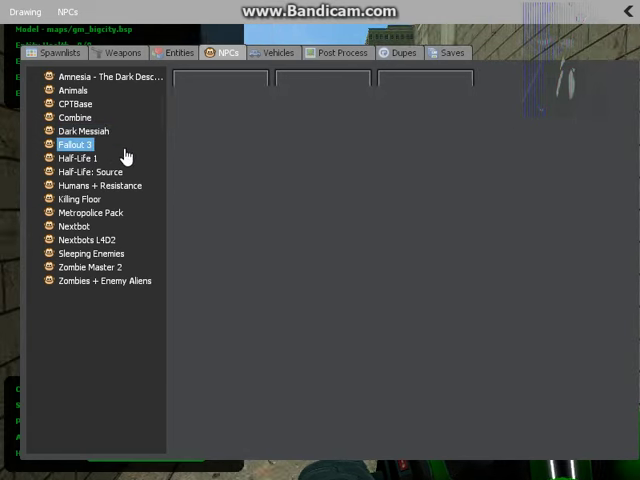
key("q")
key("q")
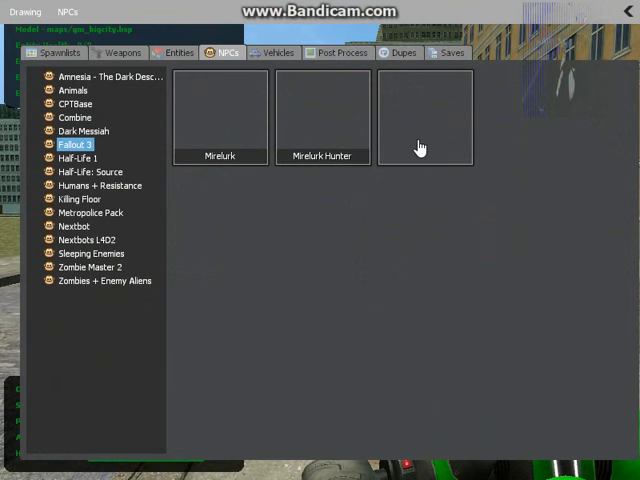
left_click(420, 148)
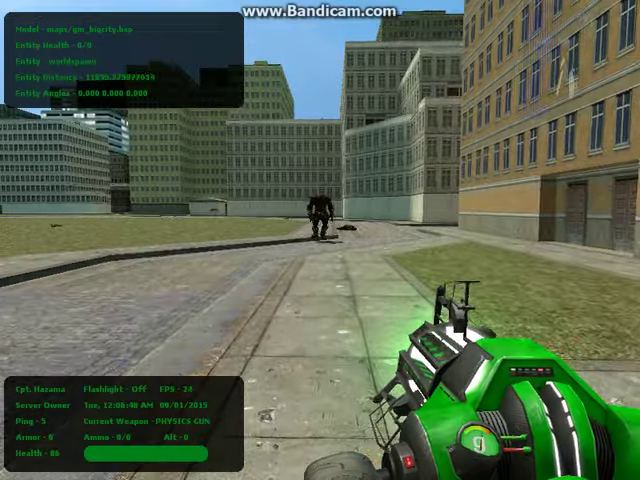